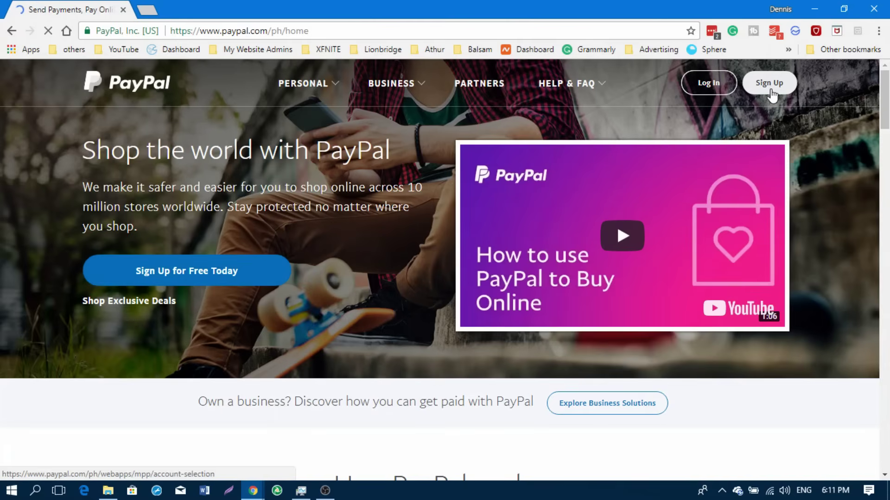
Step: Open PayPal's free sign-up page, compare both account options, and choose Buy with PayPal
left_click(179, 277)
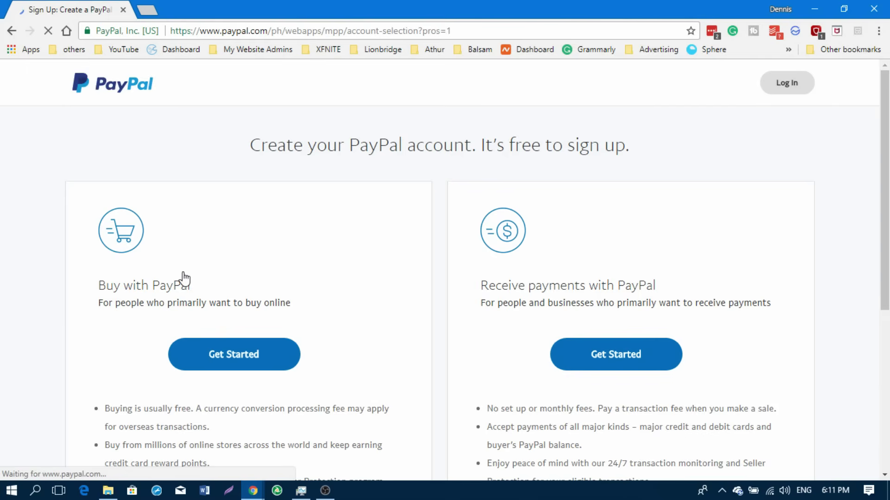
scroll(336, 195, "down", 2)
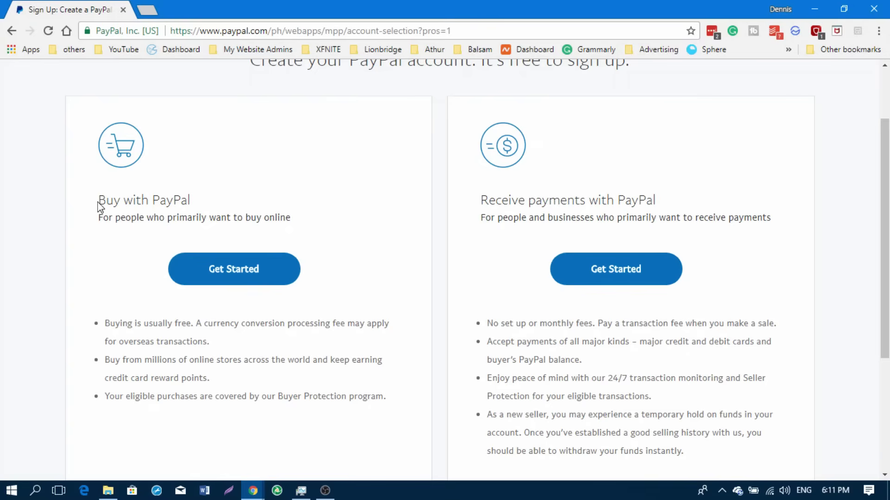
left_click_drag(98, 201, 178, 203)
left_click(198, 205)
scroll(188, 225, "up", 2)
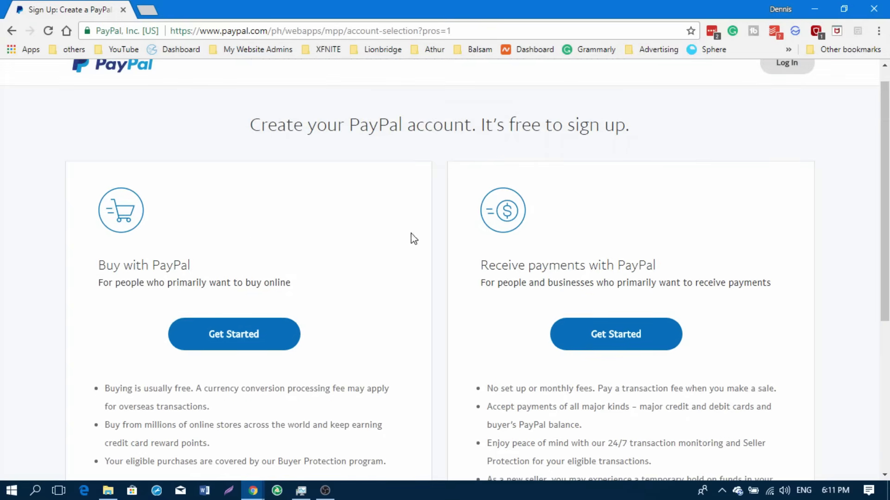
left_click_drag(481, 265, 693, 285)
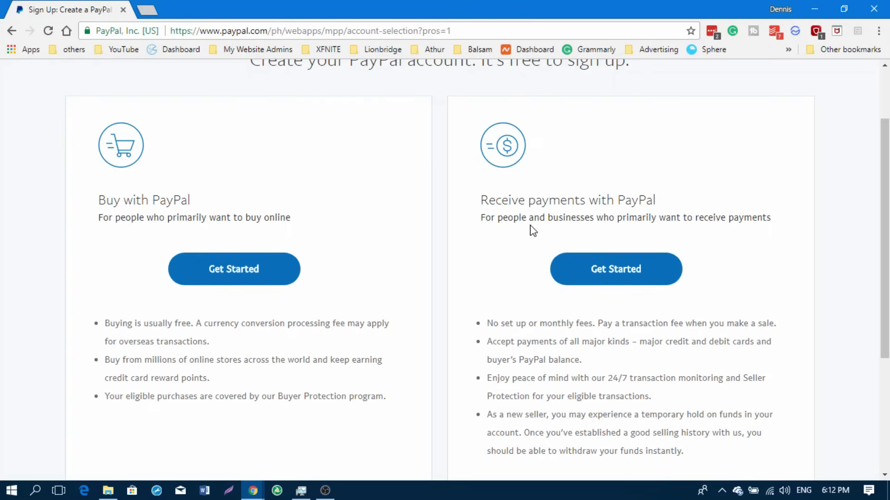
double_click(571, 217)
left_click(580, 245)
left_click(232, 269)
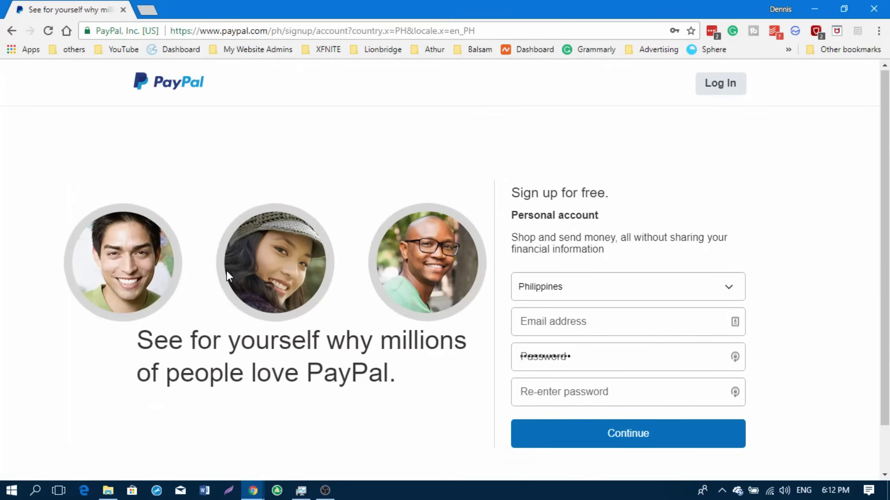
Step: Keep Philippines as the country and enter the Gmail address for the account
left_click(595, 294)
left_click(595, 294)
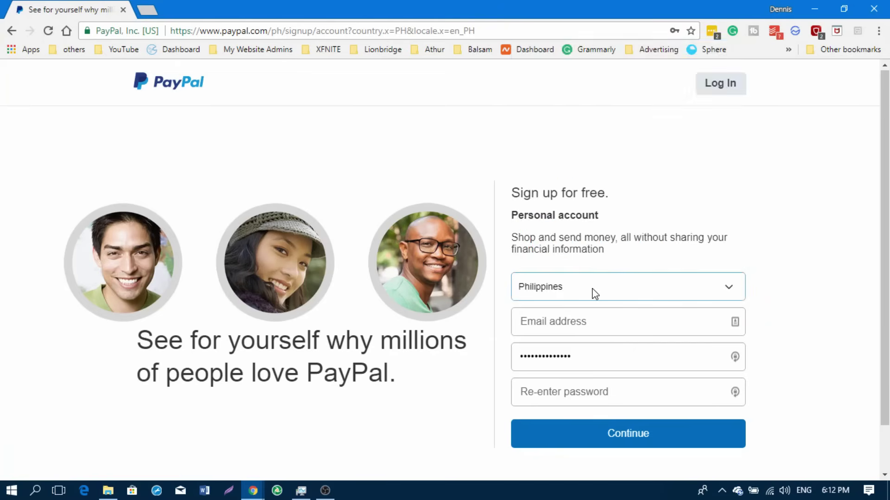
left_click(595, 320)
left_click(595, 320)
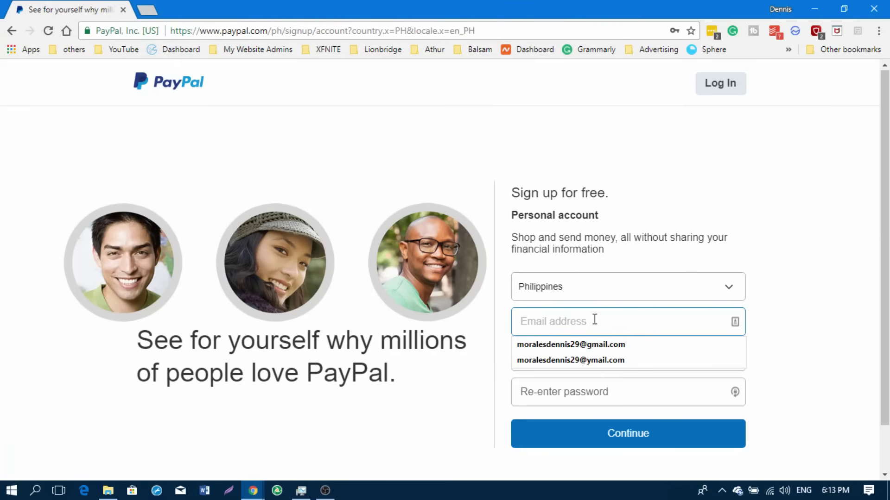
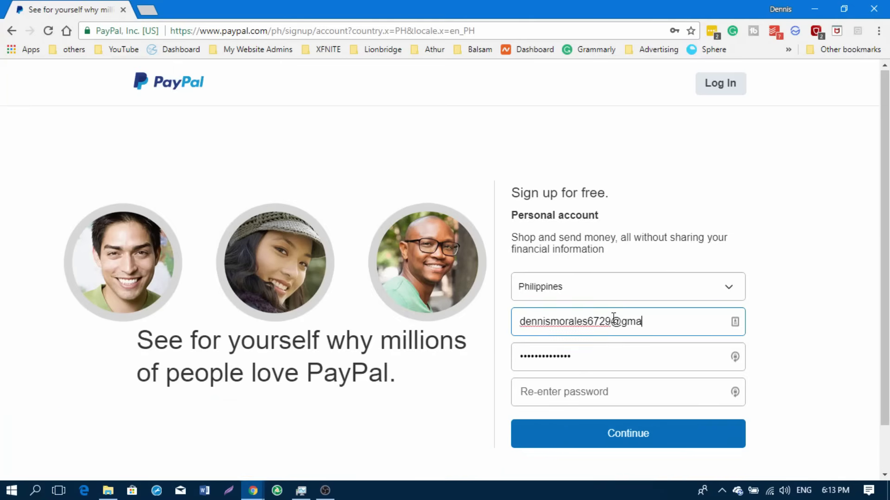
Step: Replace the autofilled password with a new one, re-enter it, and submit the form
left_click(595, 357)
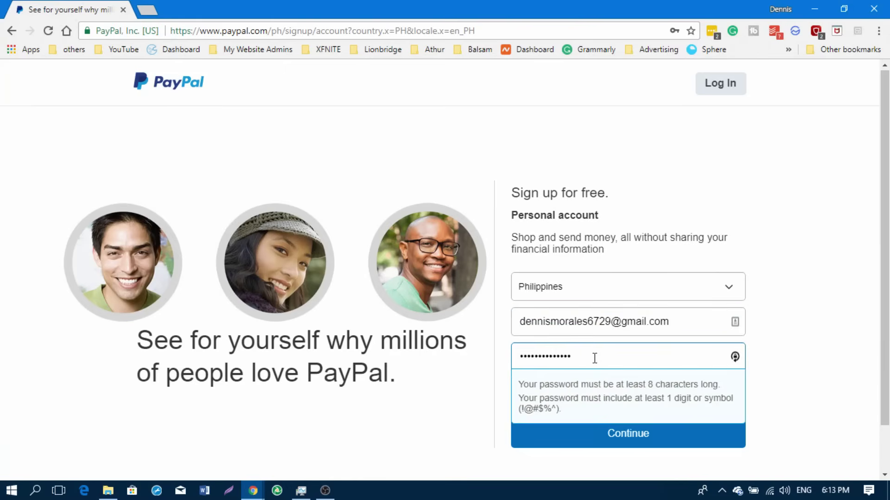
key("ctrl+a")
key("BackSpace")
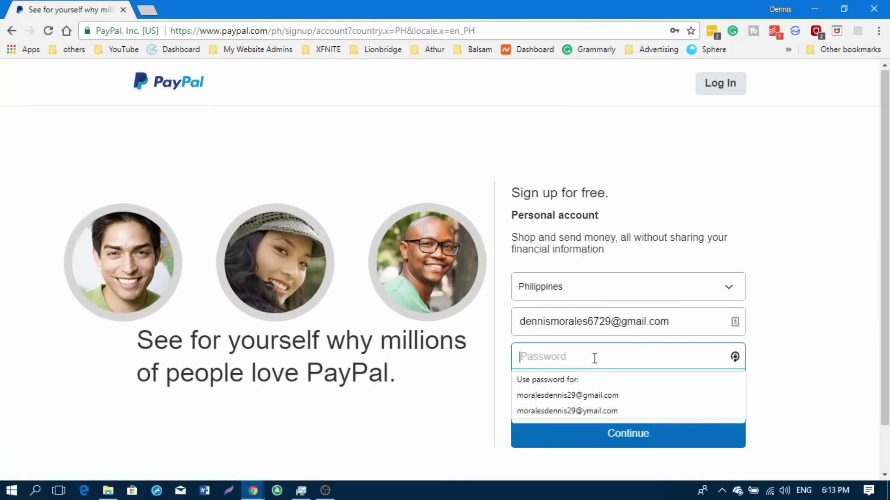
type("••••••")
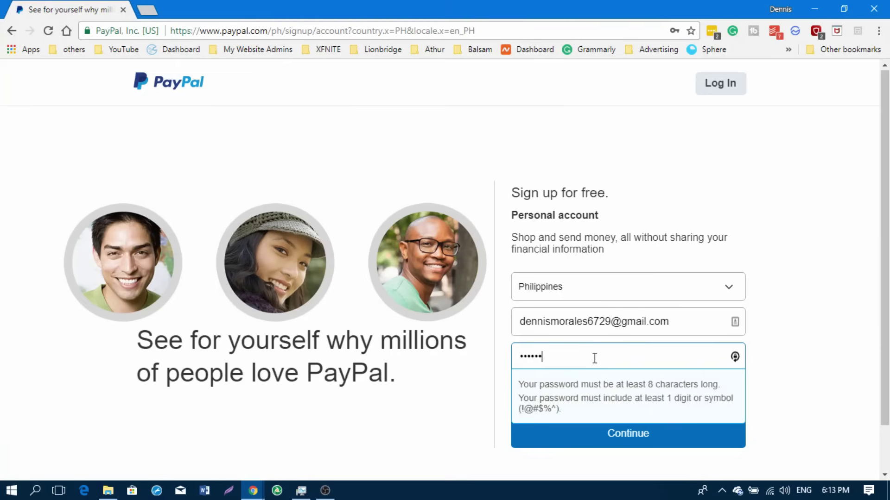
type("••••")
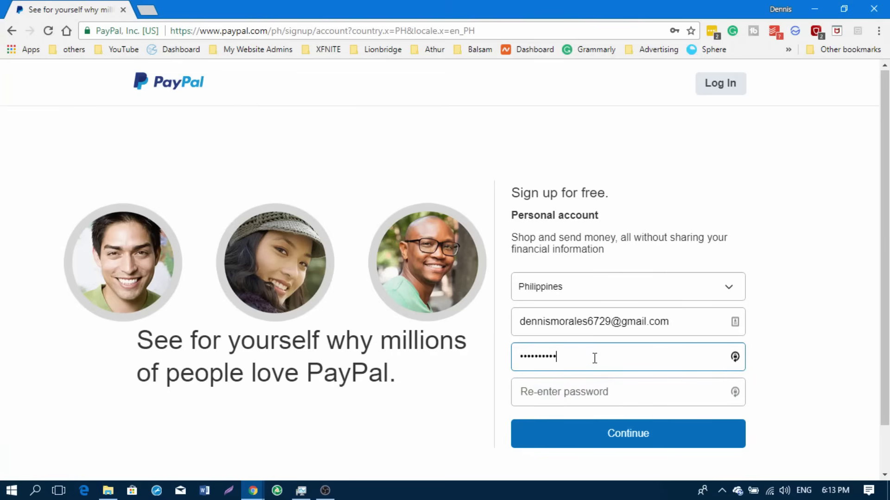
left_click(587, 396)
type("•••")
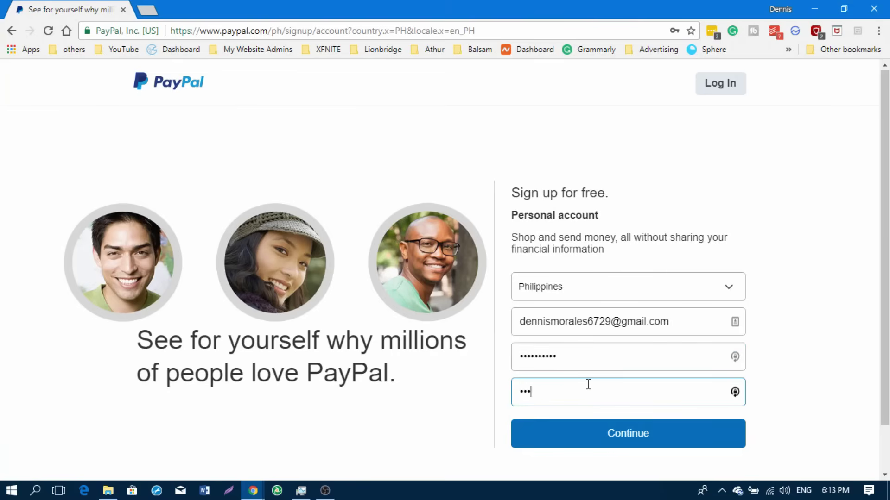
type("•••••••")
left_click(620, 436)
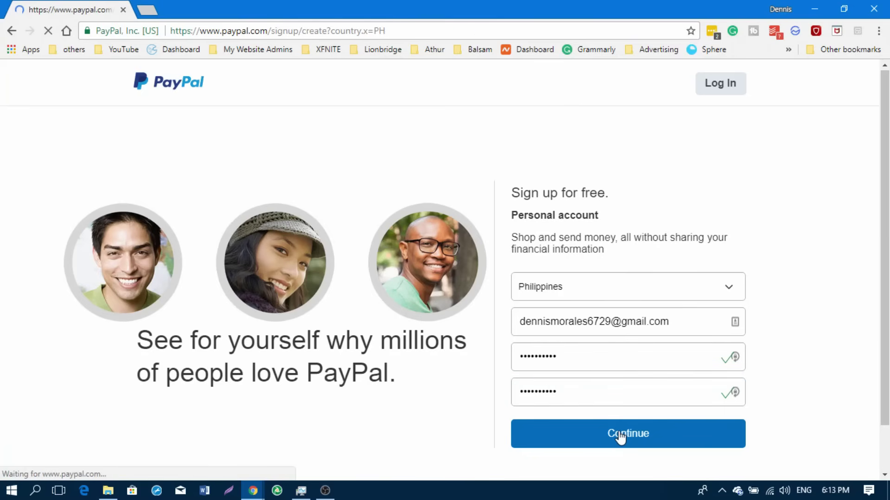
Step: Autofill the name and address fields from a saved Chrome profile and dismiss the password-save offer
left_click(531, 194)
left_click(523, 152)
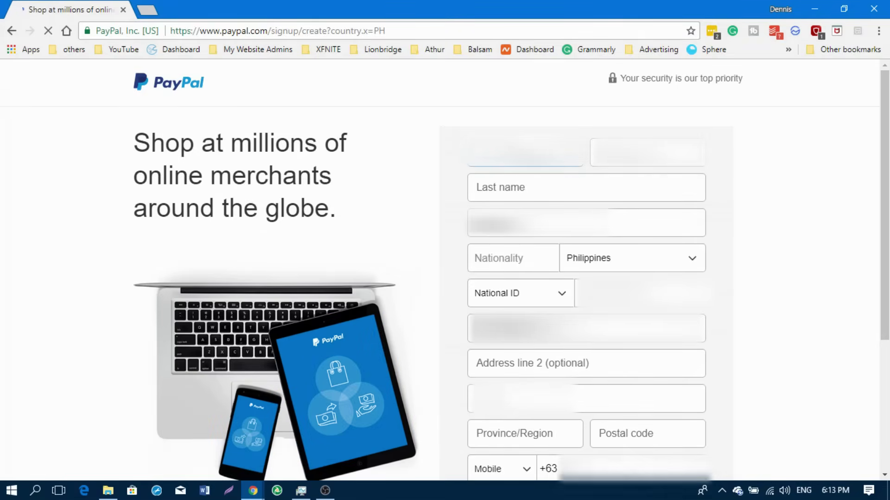
key("Down")
key("Down")
key("Return")
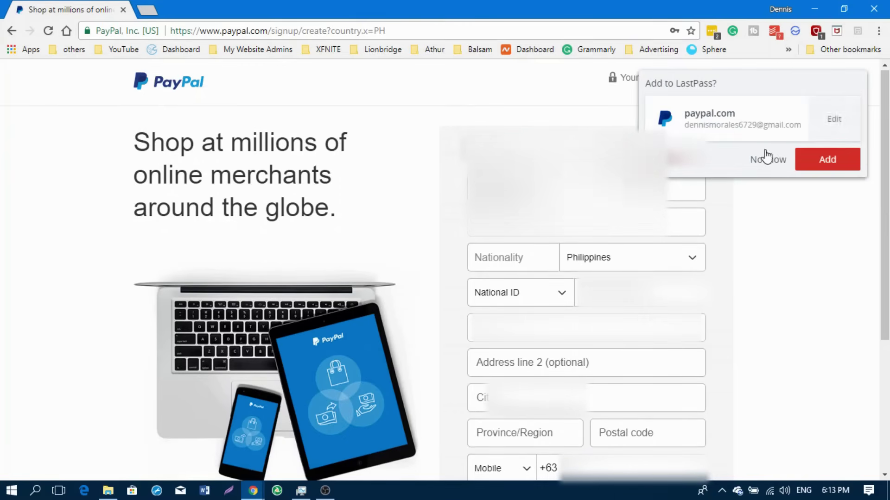
left_click(768, 161)
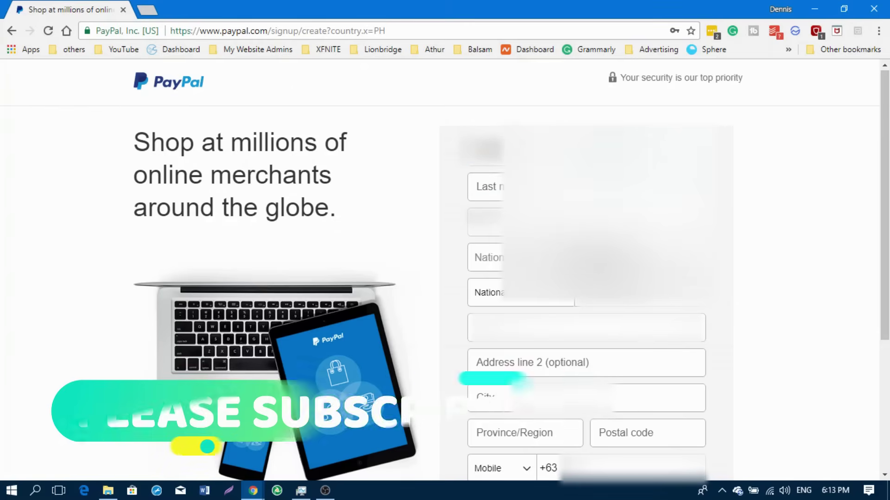
Step: Fill in the last name from the saved-profile suggestion and enter the date of birth
key("Tab")
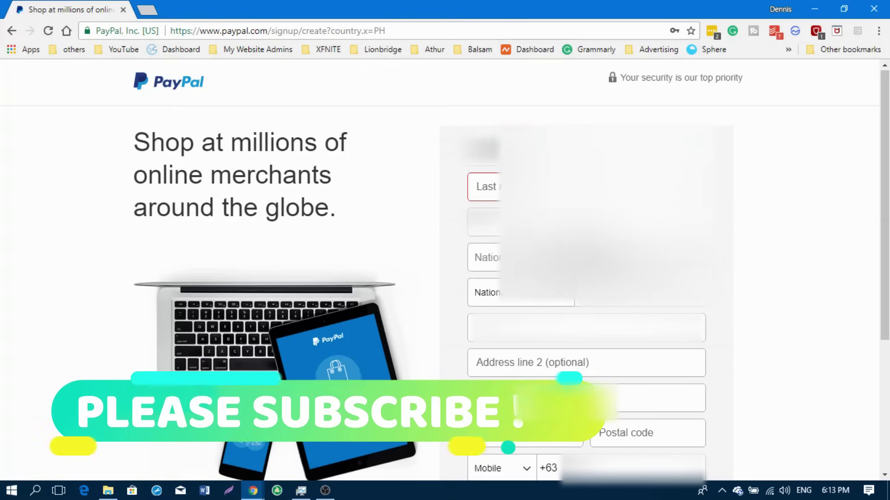
type("Mora")
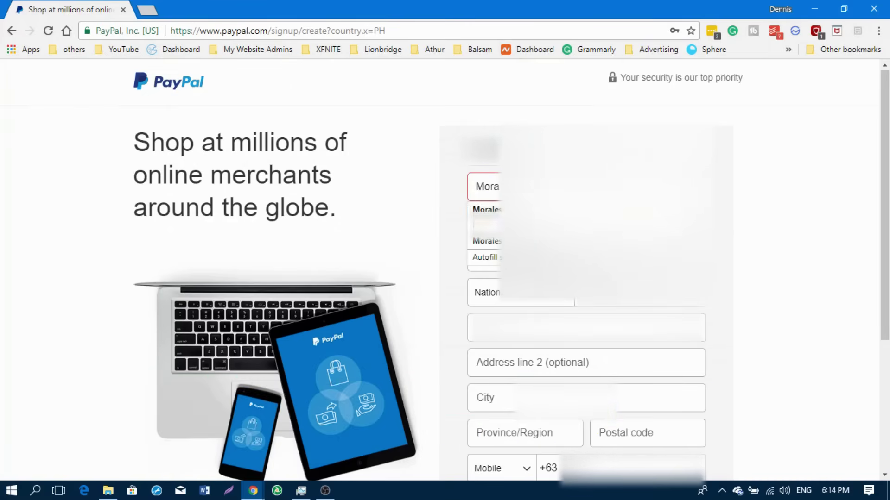
key("Down")
key("Return")
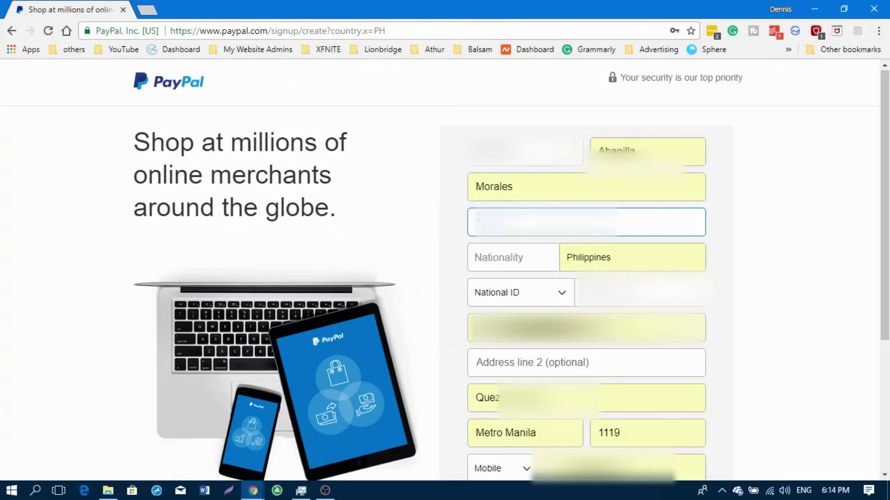
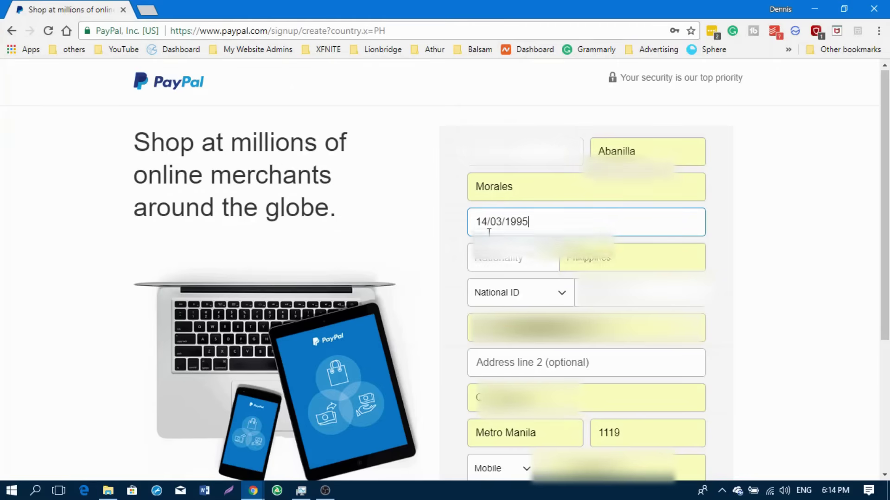
key("Tab")
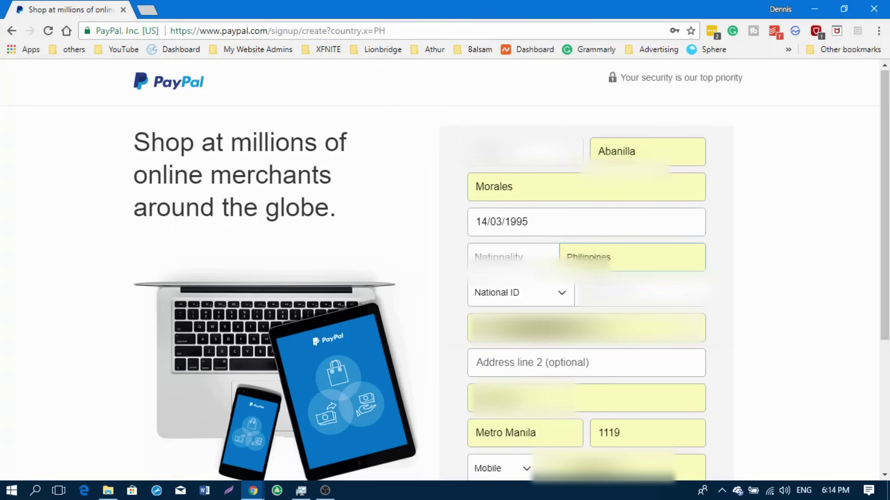
Step: Keep Philippines as nationality, tick the user agreement checkbox, and click Agree and Create Account
left_click(607, 257)
left_click(609, 257)
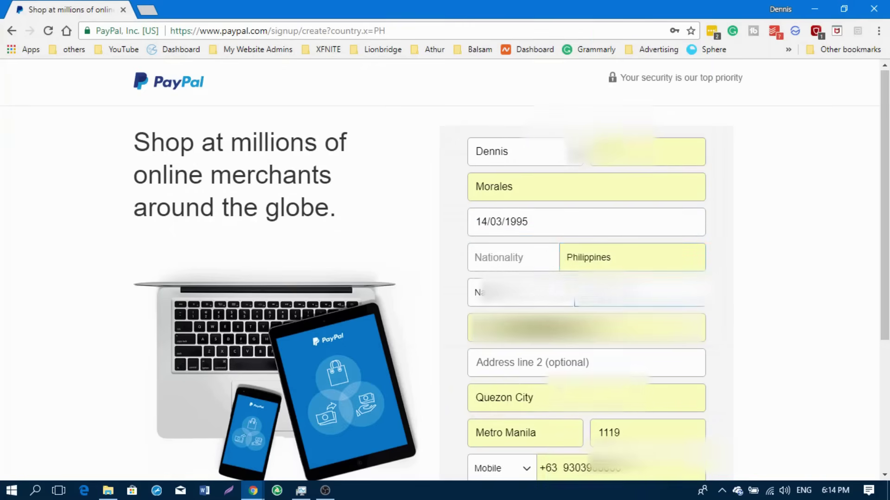
scroll(610, 258, "down", 3)
left_click(478, 373)
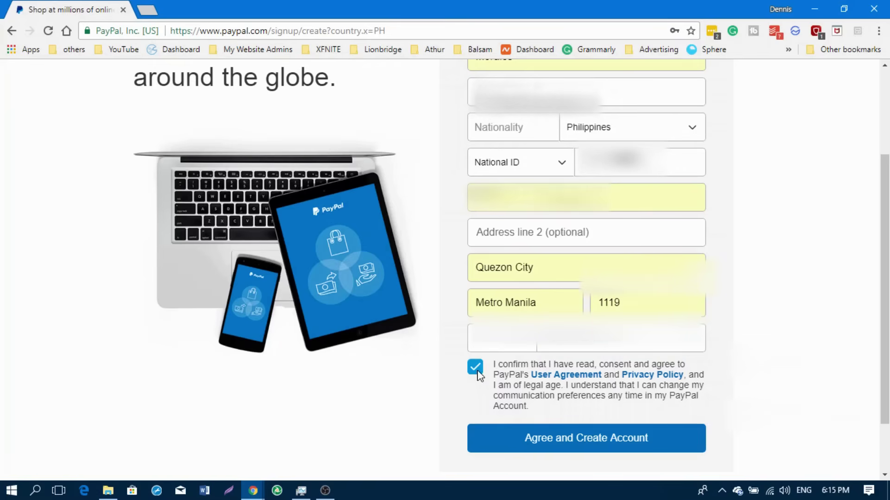
left_click(575, 445)
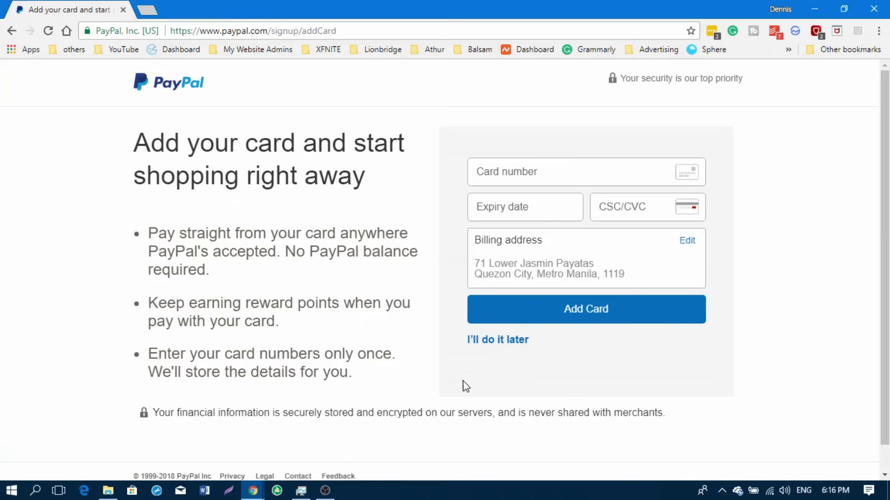
Step: Skip adding a card with I'll do it later and confirm doing it later
left_click(496, 343)
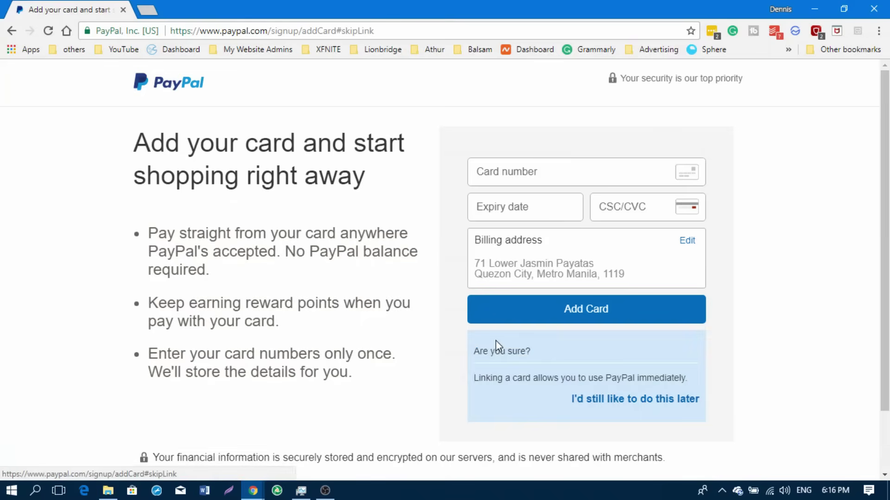
left_click(611, 399)
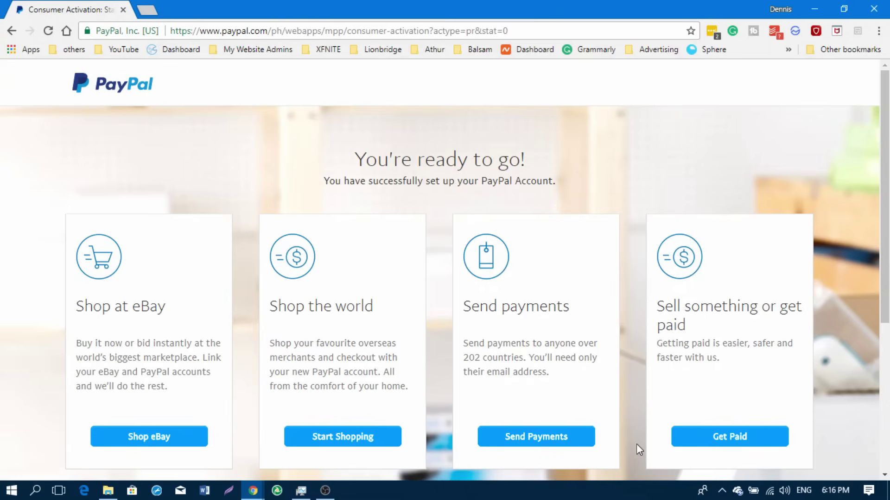
Step: Scroll the activation page and follow the 'account' link under Go to your account
scroll(638, 397, "down", 5)
scroll(641, 400, "up", 5)
scroll(656, 415, "down", 4)
scroll(653, 421, "up", 4)
scroll(651, 420, "down", 1)
scroll(647, 417, "down", 2)
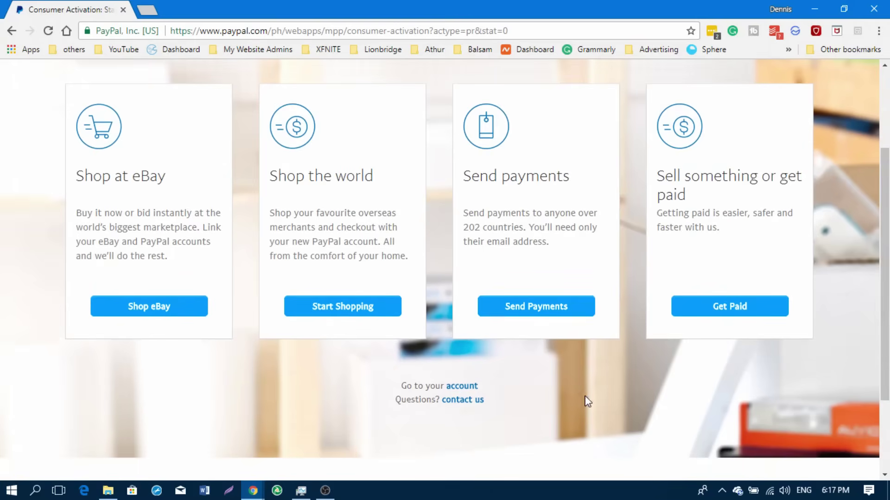
left_click(473, 388)
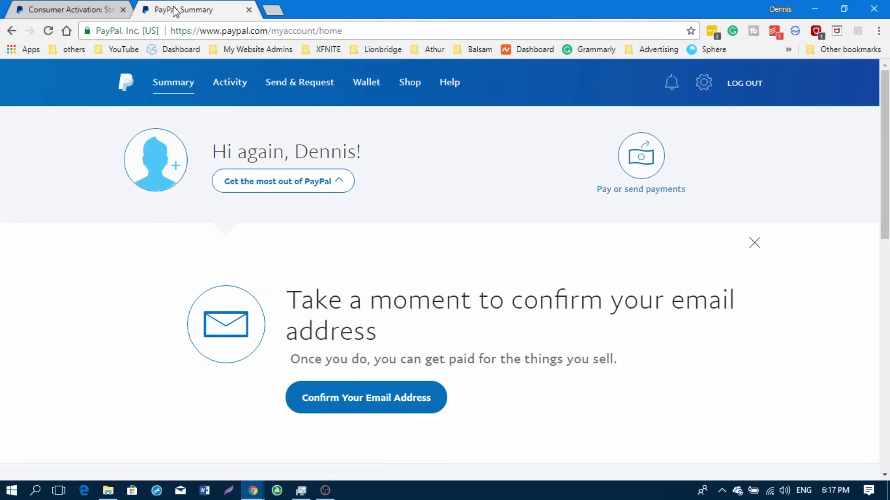
Step: Close the Consumer Activation tab, open Gmail in a new tab, and send PayPal's confirmation email
left_click(123, 10)
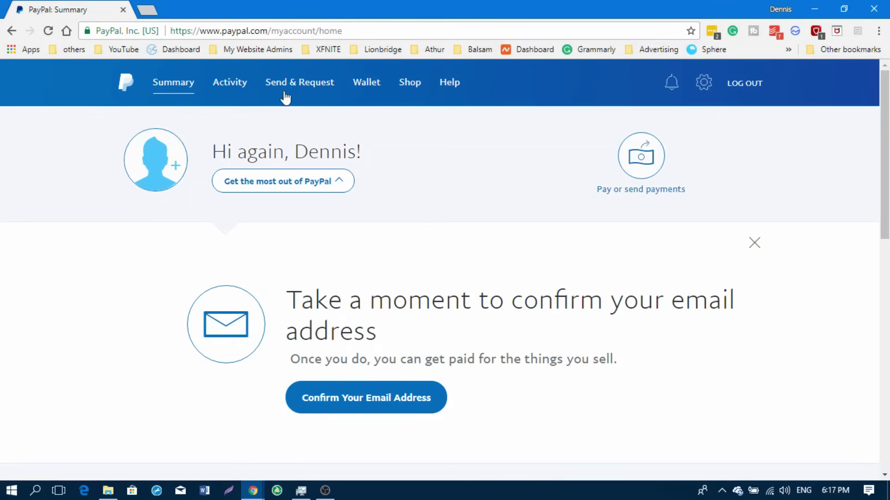
left_click(152, 11)
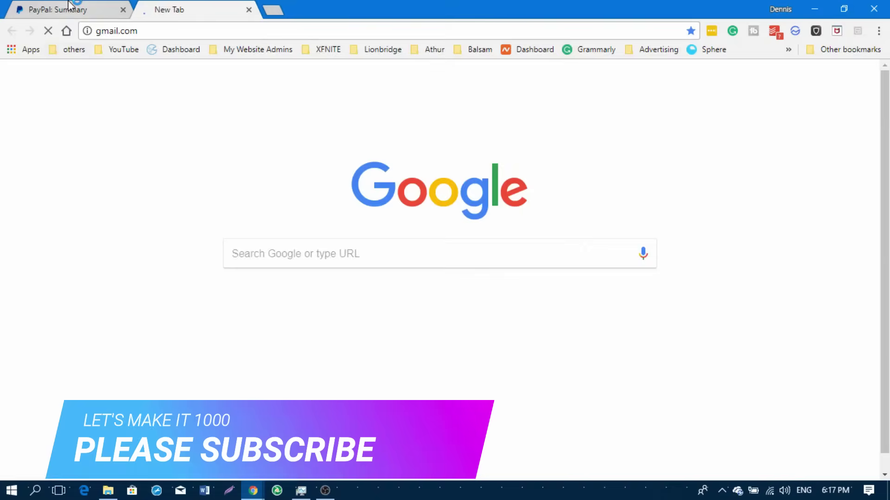
left_click(69, 6)
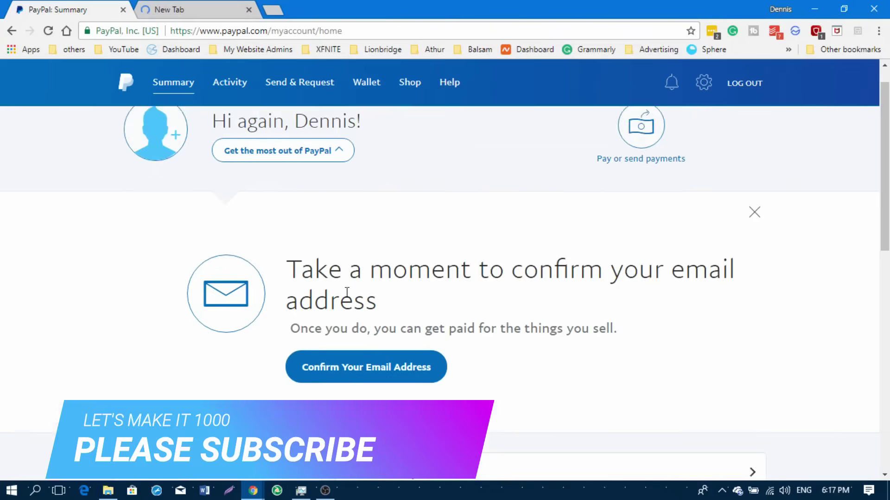
scroll(346, 293, "down", 1)
left_click(359, 331)
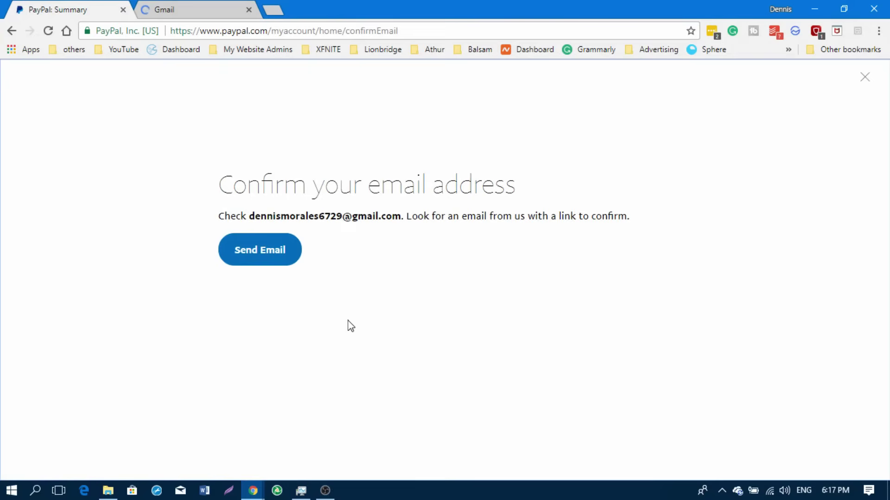
left_click(258, 260)
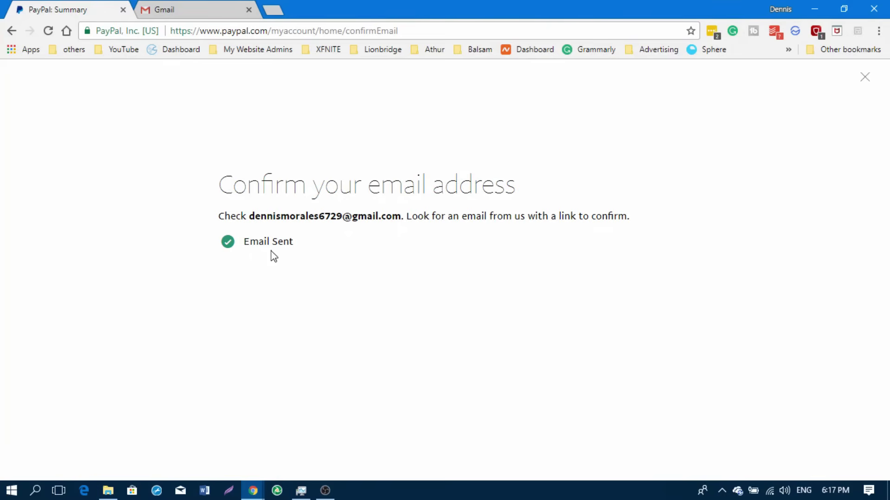
Step: Open the 'Activate your PayPal account' email in Gmail and follow its activation link
left_click(206, 12)
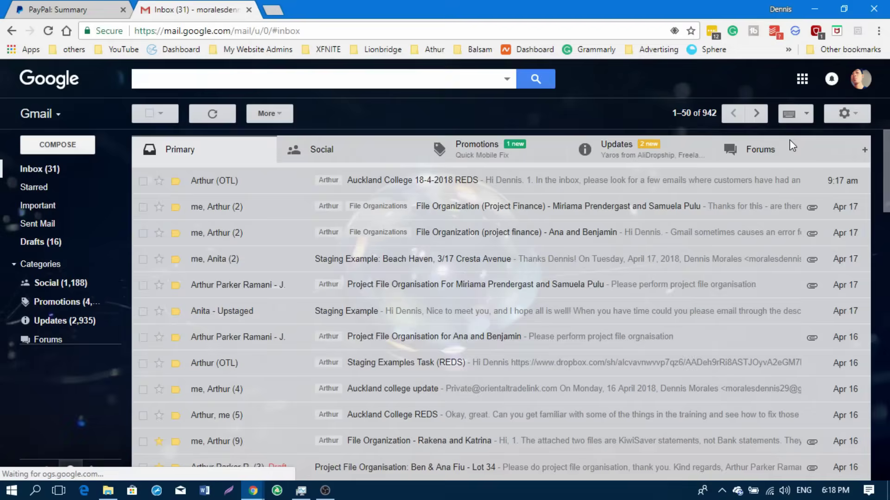
left_click(788, 140)
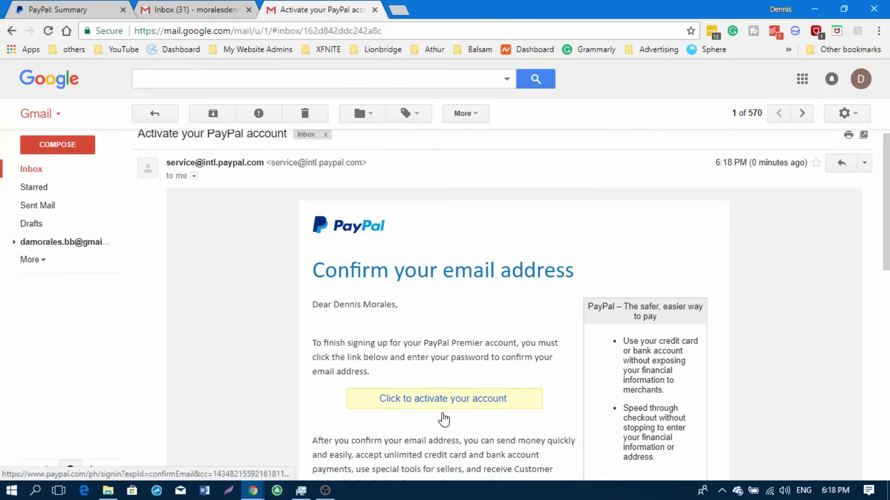
scroll(445, 414, "down", 1)
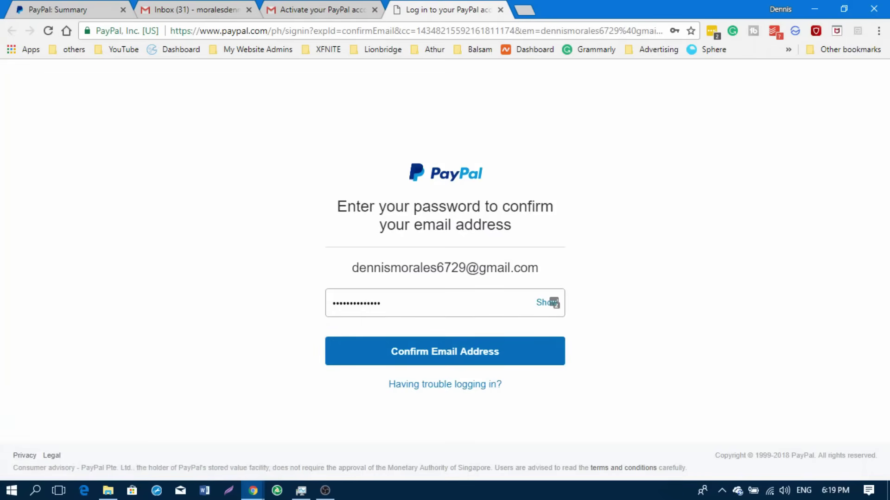
Step: Clear the prefilled password, type the account password, and submit to confirm the email address
left_click(401, 304)
key("BackSpace")
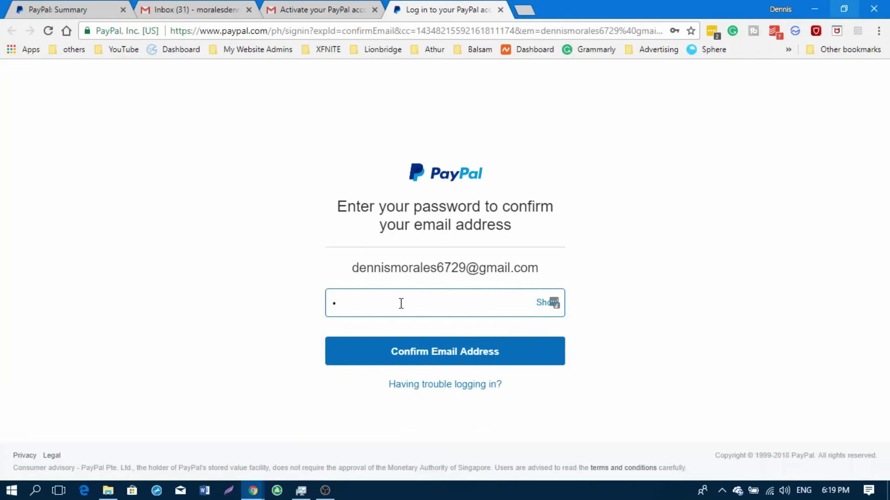
key("BackSpace")
key("BackSpace")
key("BackSpace")
key("BackSpace")
key("BackSpace")
key("BackSpace")
key("BackSpace")
key("BackSpace")
key("BackSpace")
key("BackSpace")
key("BackSpace")
key("BackSpace")
key("BackSpace")
type("********")
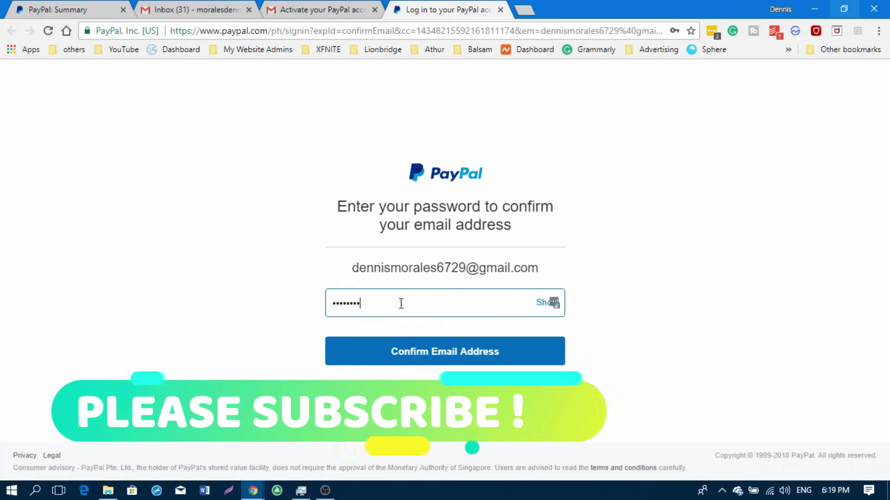
key("BackSpace")
key("BackSpace")
key("BackSpace")
key("BackSpace")
key("BackSpace")
key("BackSpace")
key("BackSpace")
key("BackSpace")
type("***")
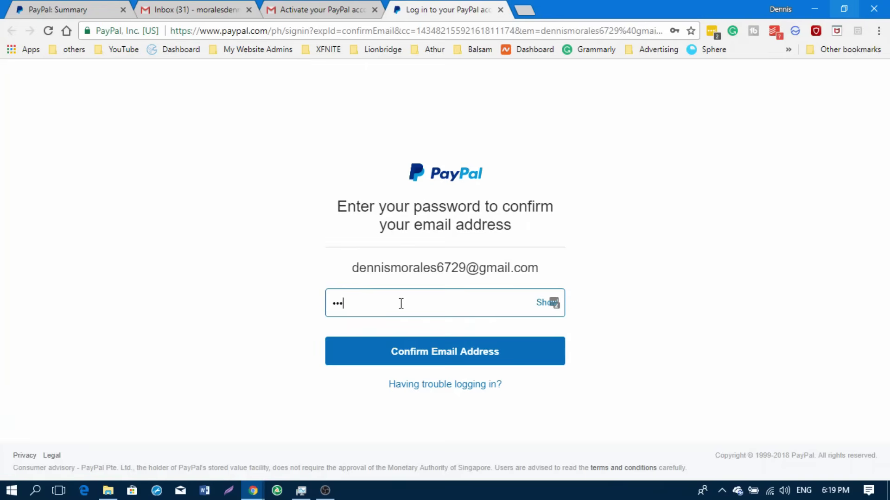
type("*******")
key("Return")
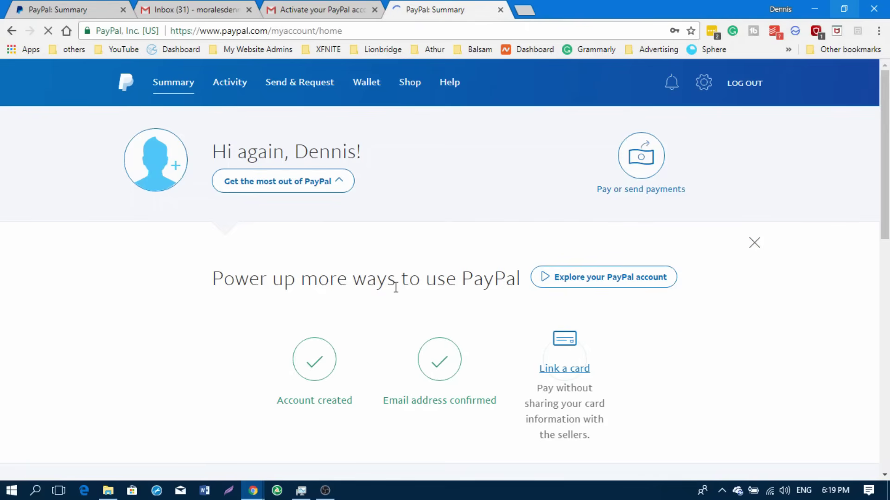
scroll(443, 281, "down", 5)
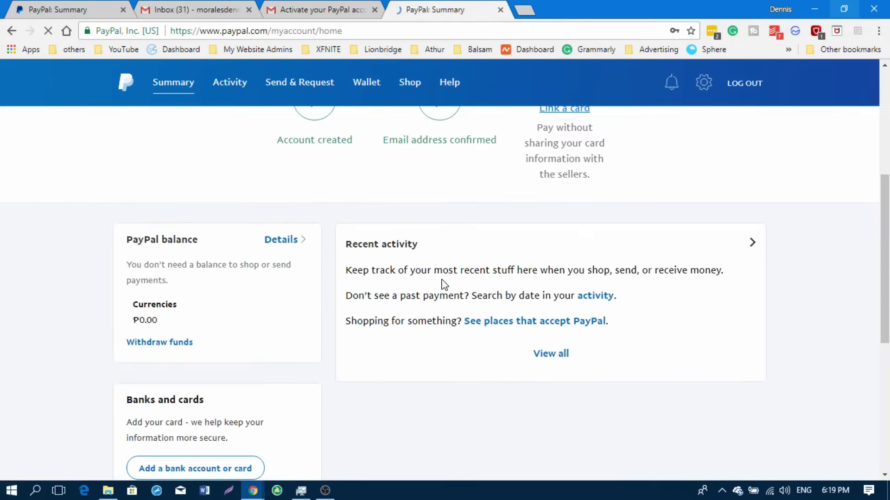
scroll(443, 283, "down", 4)
scroll(443, 284, "up", 3)
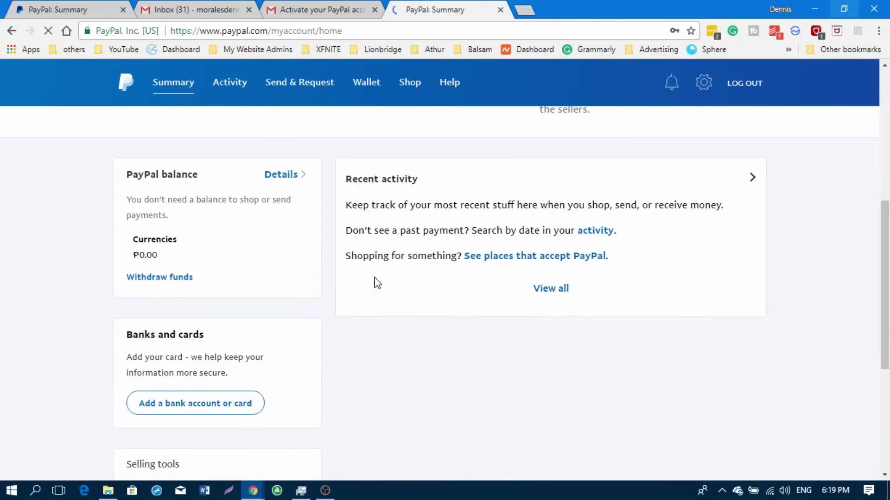
left_click_drag(145, 255, 181, 258)
scroll(378, 260, "down", 3)
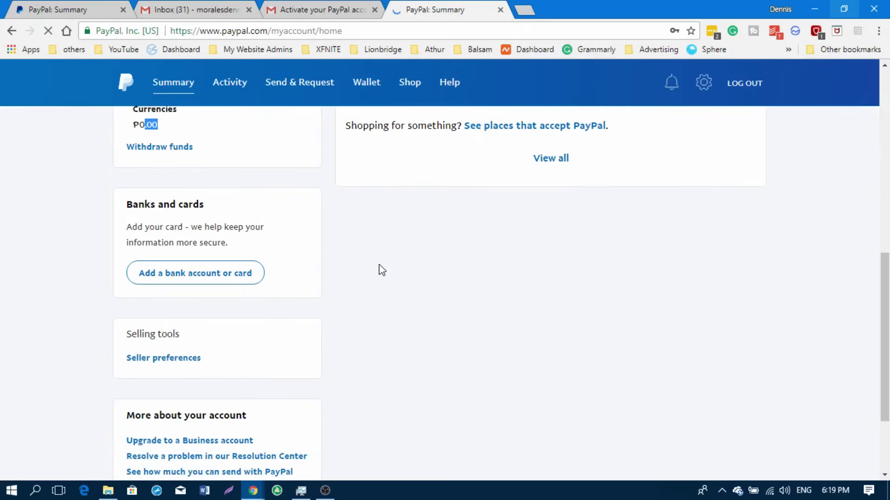
scroll(392, 262, "up", 3)
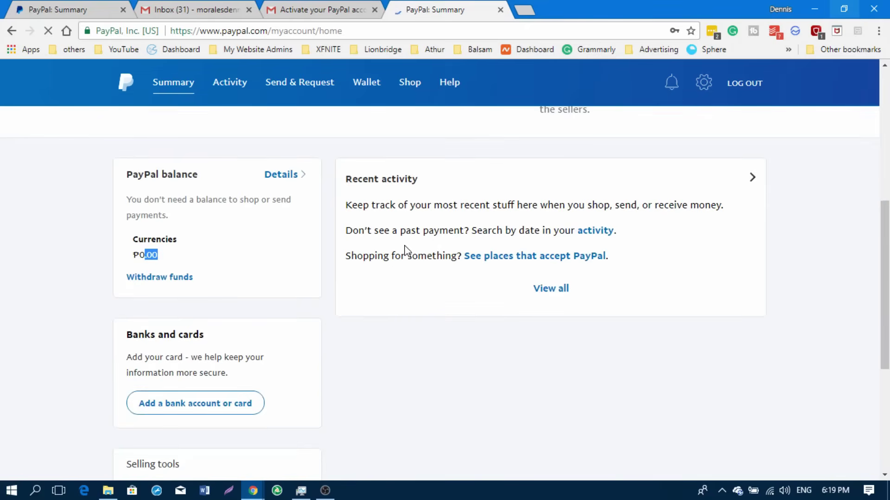
scroll(404, 250, "up", 4)
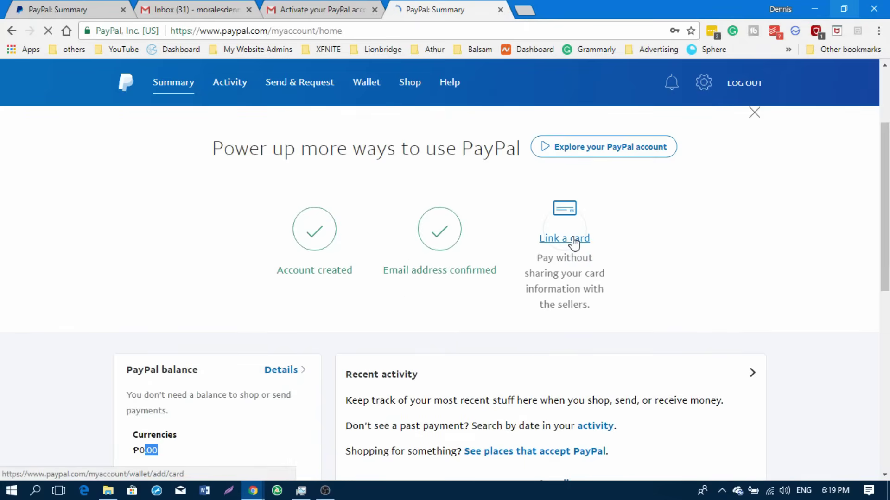
scroll(578, 251, "down", 5)
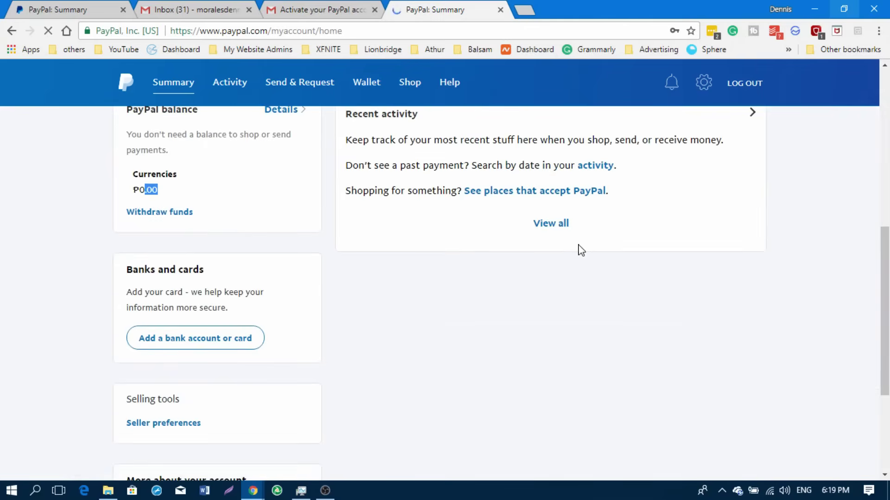
scroll(581, 249, "up", 1)
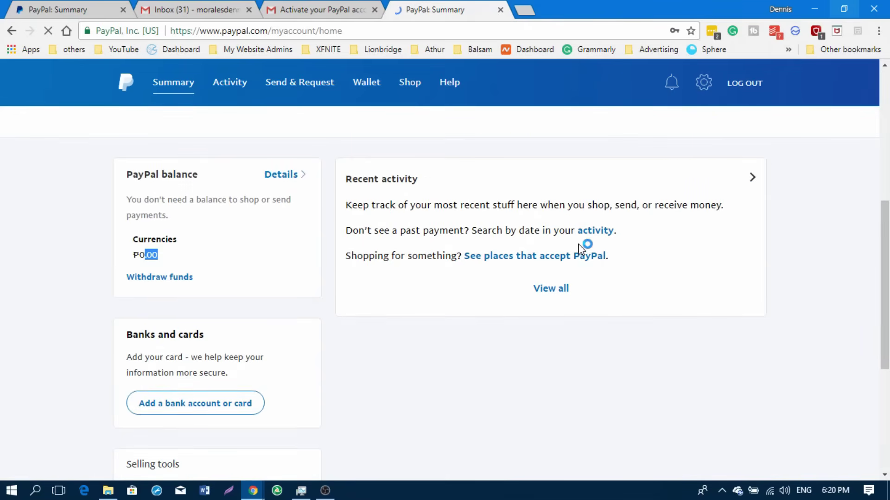
scroll(581, 250, "up", 6)
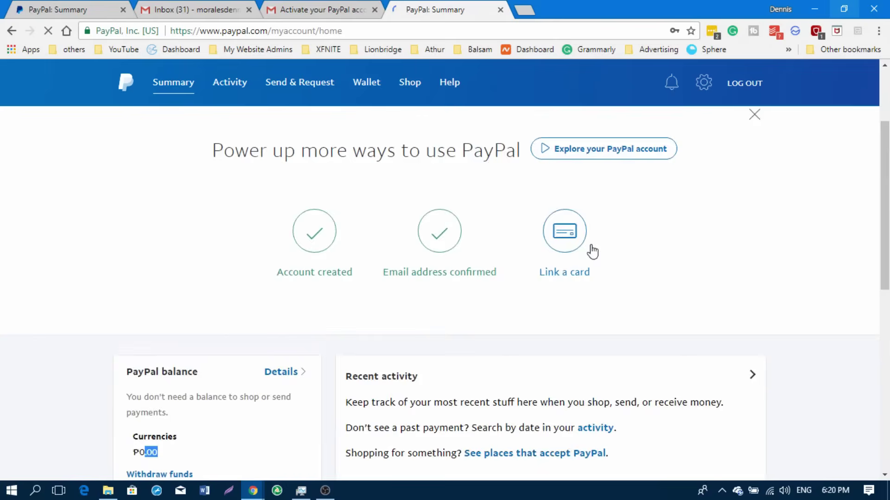